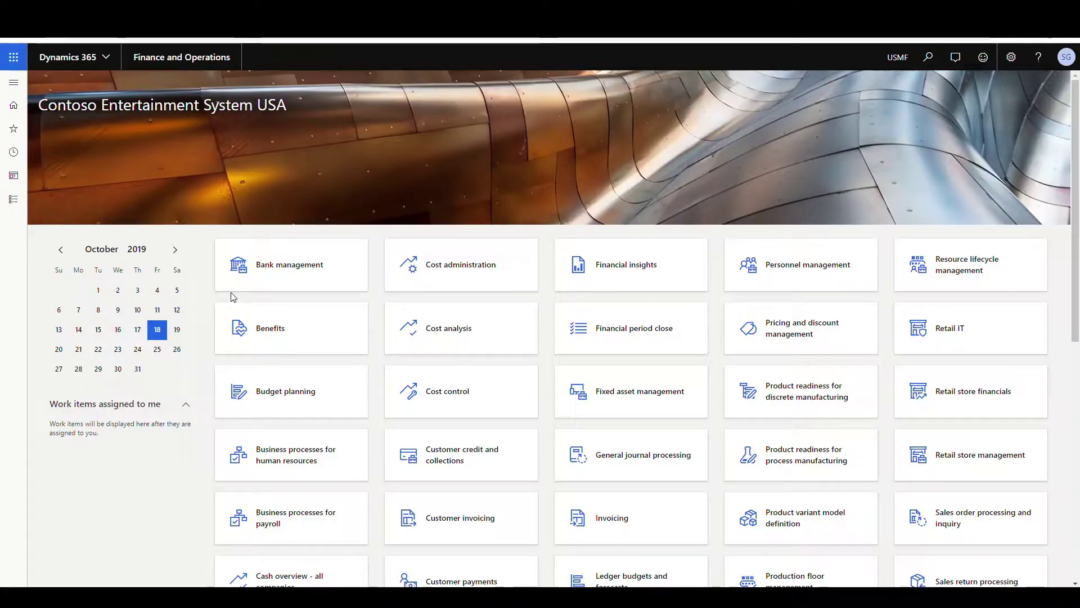
Go to Warehouse management > Setup > Mobile device menu items and view the Sales Picking item.
{"action": "left_click", "coordinate": [14, 83]}
{"action": "scroll", "coordinate": [71, 506], "scroll_direction": "down", "scroll_amount": 5}
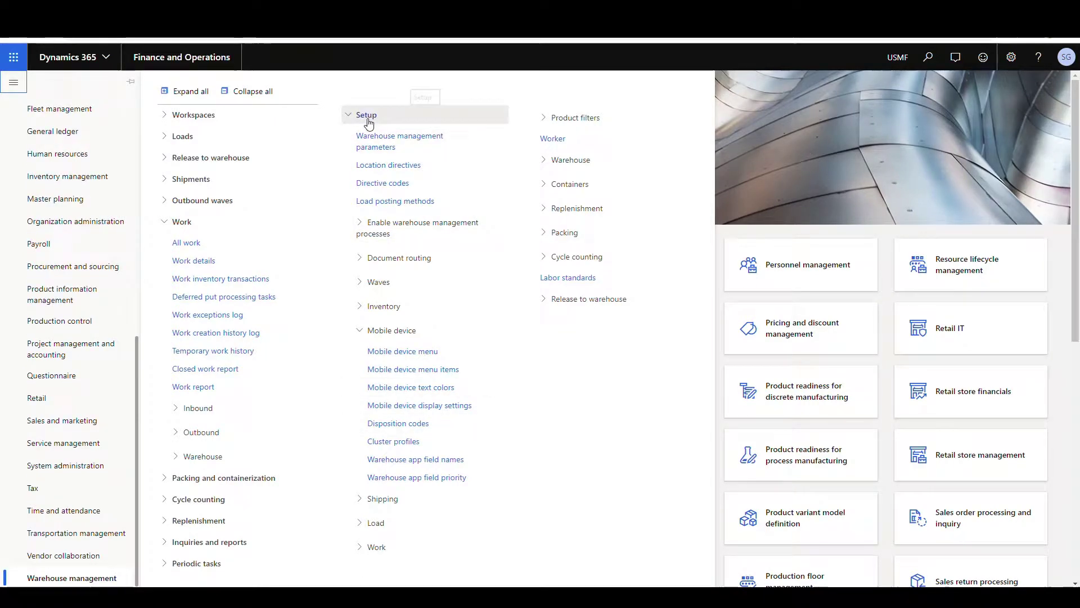
{"action": "left_click", "coordinate": [449, 375]}
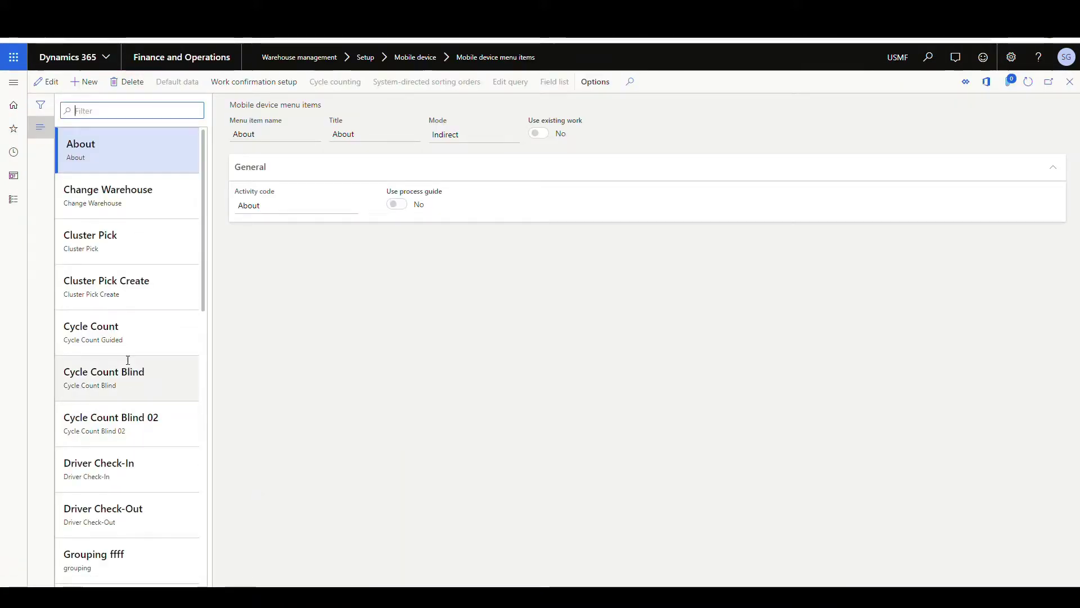
{"action": "scroll", "coordinate": [128, 363], "scroll_direction": "down", "scroll_amount": 7}
{"action": "scroll", "coordinate": [128, 364], "scroll_direction": "down", "scroll_amount": 12}
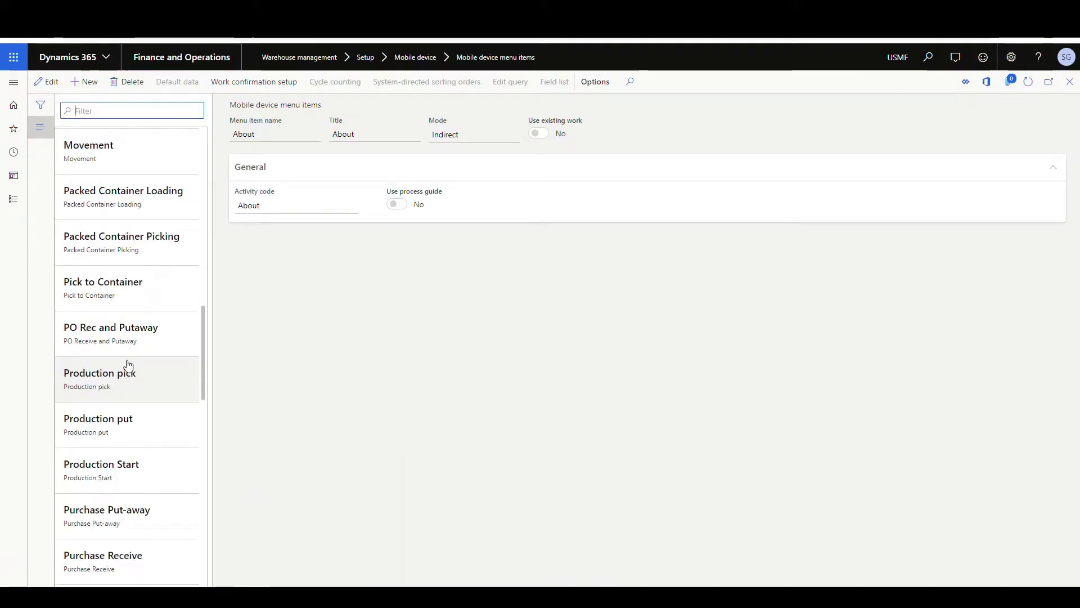
{"action": "scroll", "coordinate": [128, 360], "scroll_direction": "down", "scroll_amount": 10}
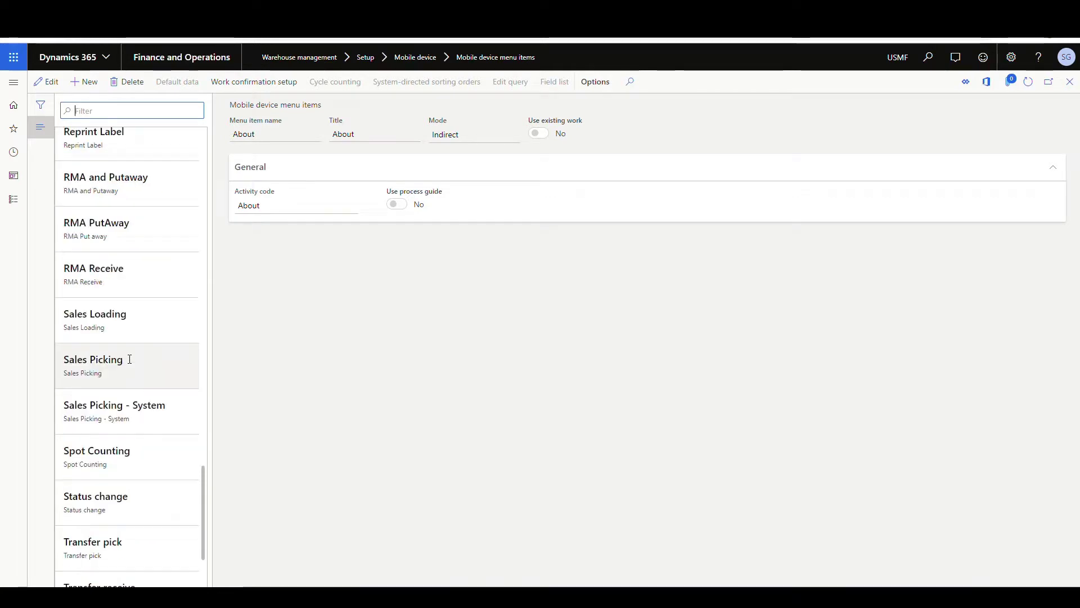
{"action": "left_click", "coordinate": [143, 358]}
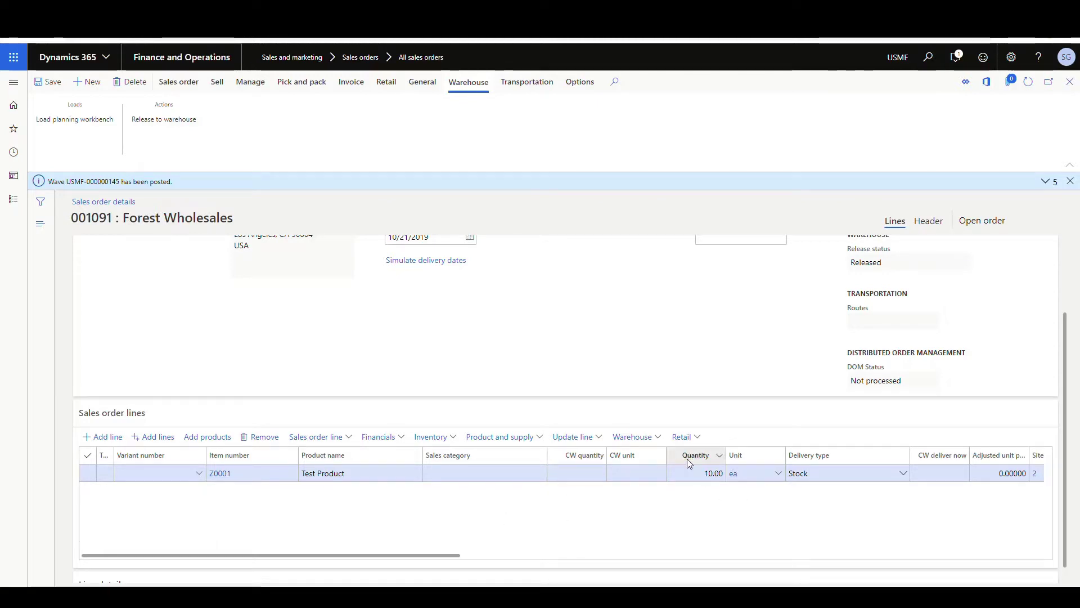
Open the order line's work details, copy work ID USMF-000228, and switch to the Warehousing app.
{"action": "left_click", "coordinate": [658, 442]}
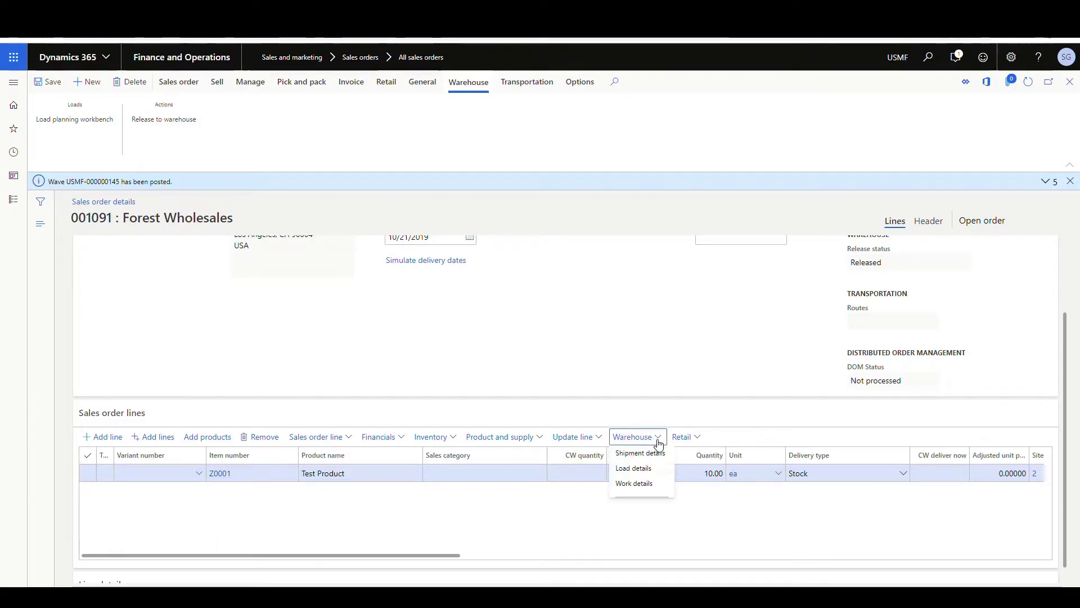
{"action": "left_click", "coordinate": [639, 482]}
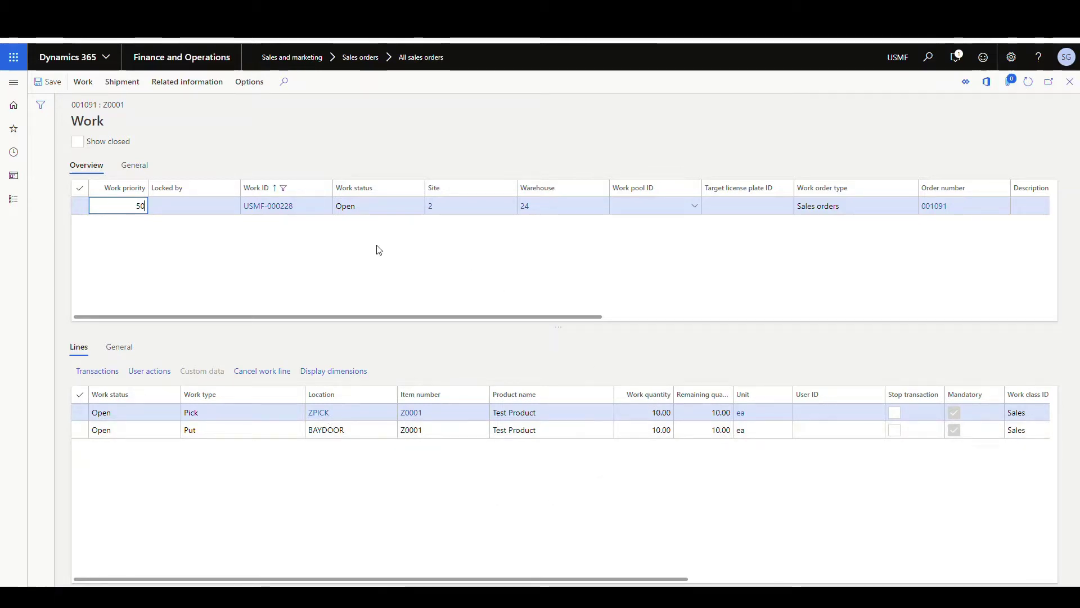
{"action": "left_click", "coordinate": [248, 210]}
{"action": "key", "text": "ctrl+c"}
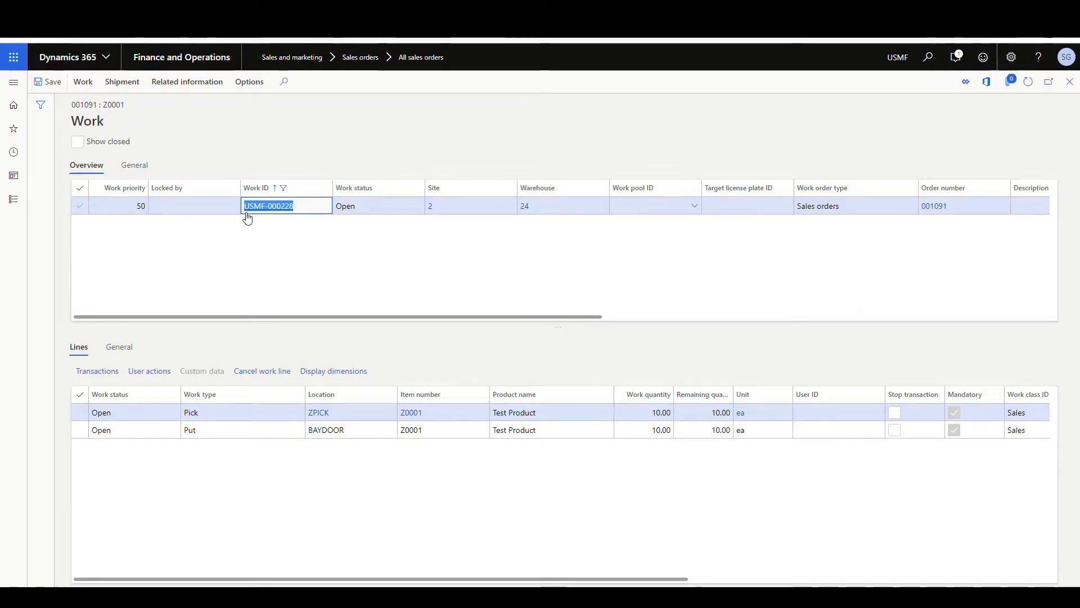
{"action": "right_click", "coordinate": [258, 210]}
{"action": "left_click", "coordinate": [284, 218]}
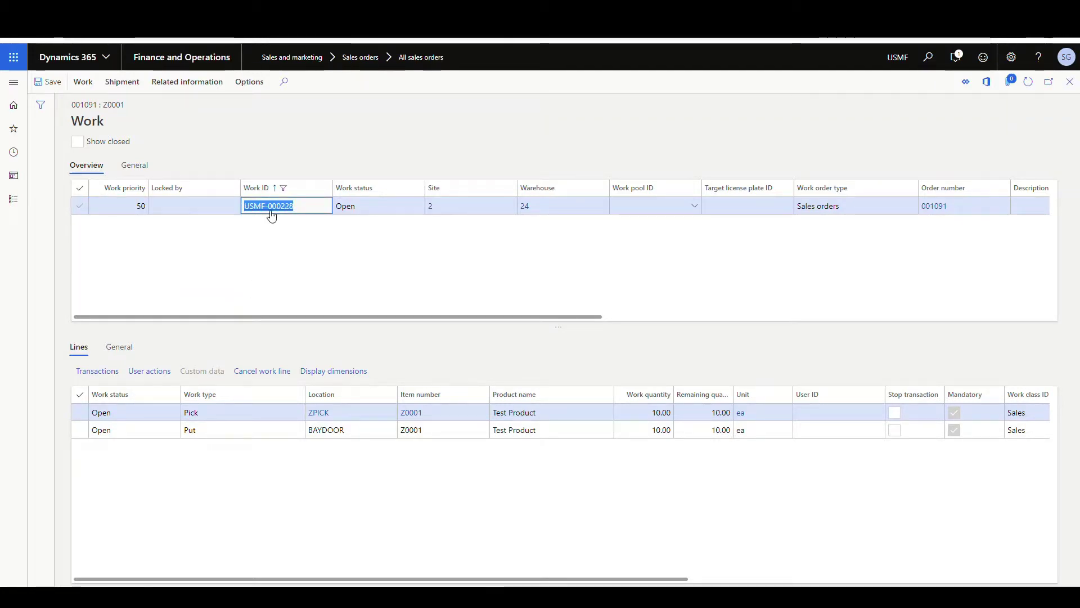
{"action": "key", "text": "alt+Tab"}
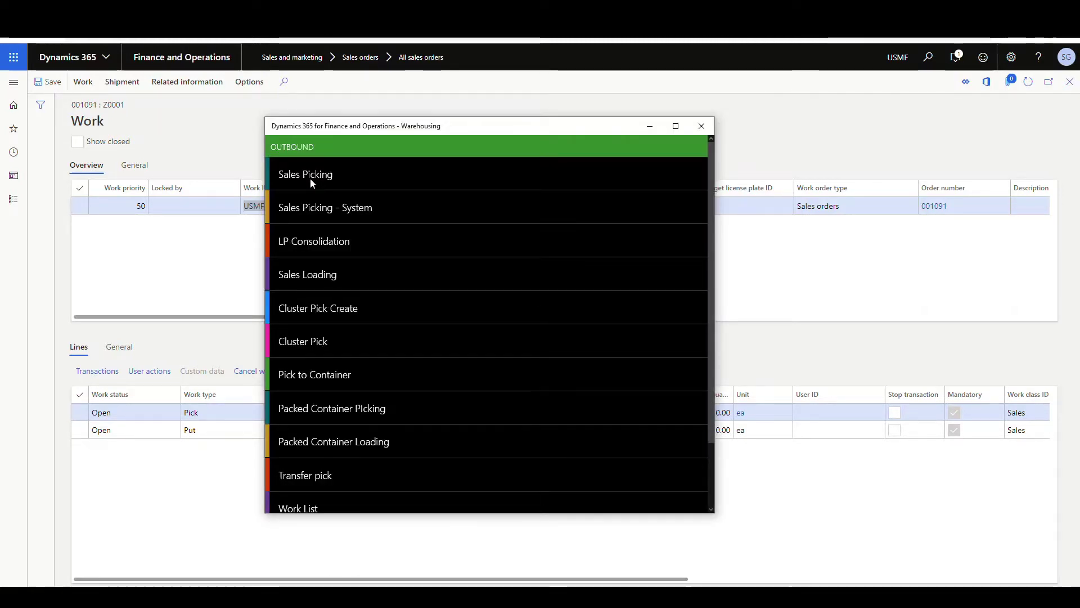
Start Sales Picking with the pasted work ID and target license plate scott-lp-20.
{"action": "left_click", "coordinate": [389, 341]}
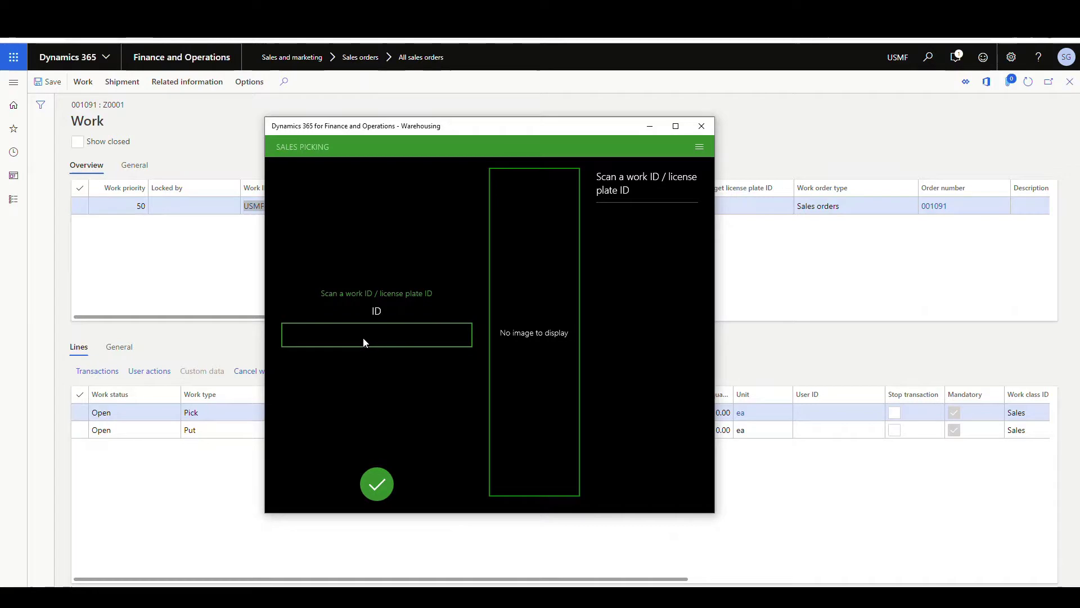
{"action": "right_click", "coordinate": [314, 181]}
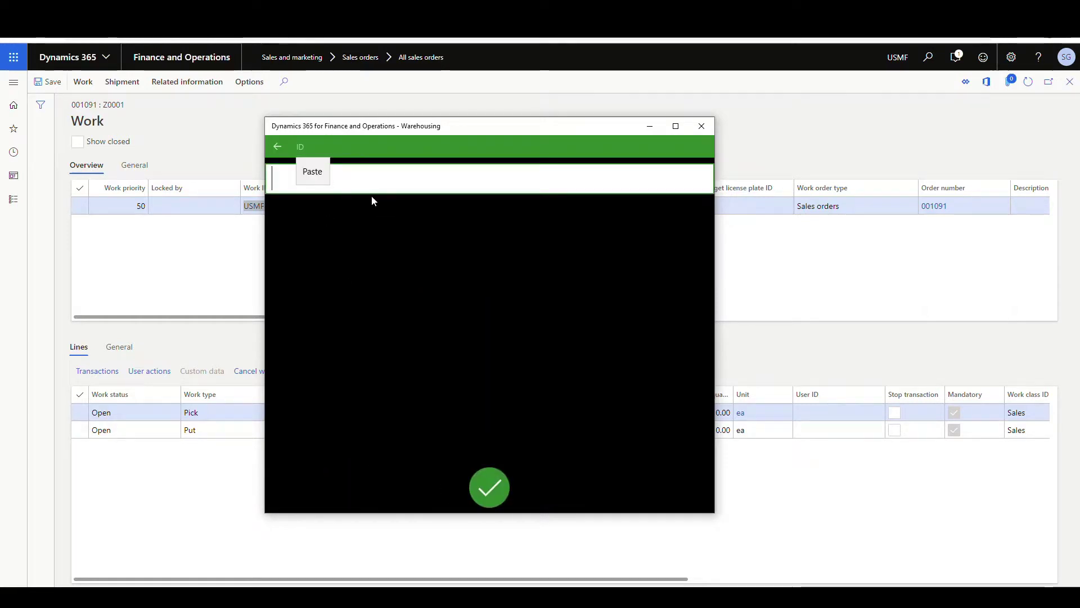
{"action": "left_click", "coordinate": [313, 172]}
{"action": "left_click", "coordinate": [476, 487]}
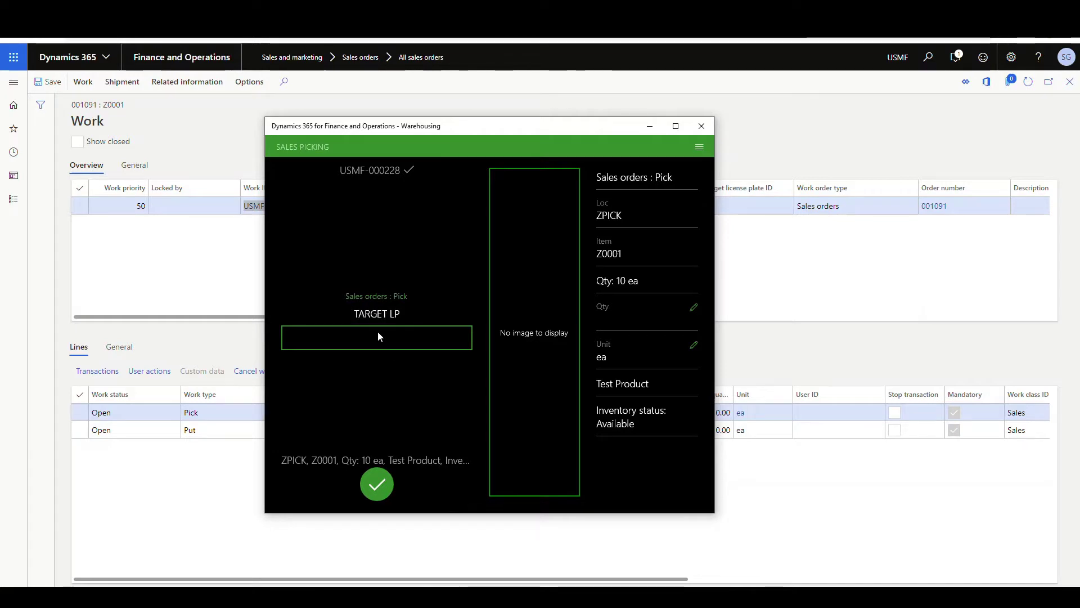
{"action": "left_click", "coordinate": [377, 334]}
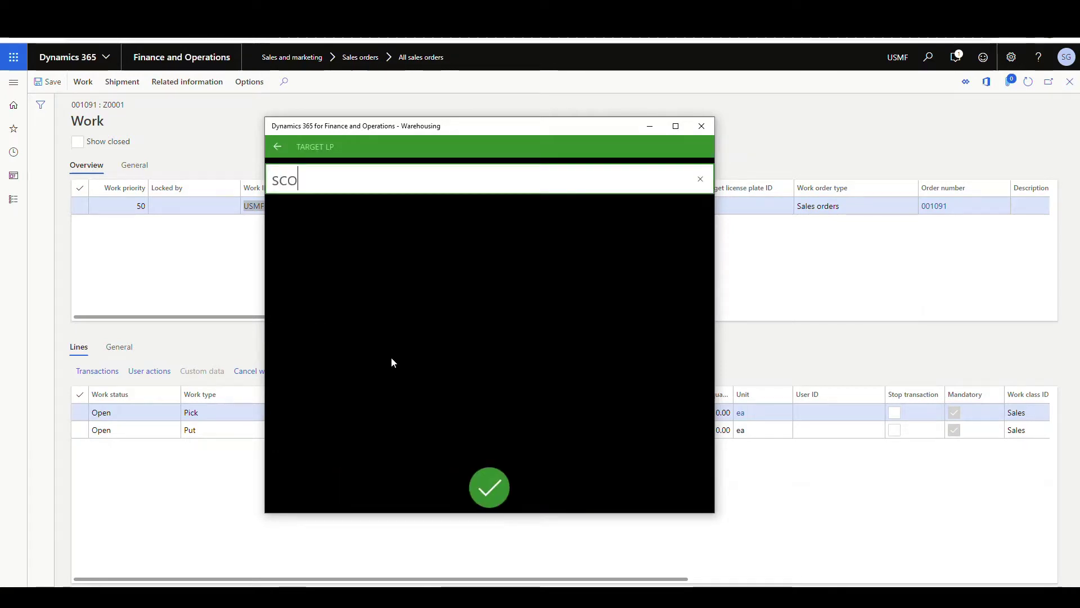
{"action": "type", "text": "scott-lp-20"}
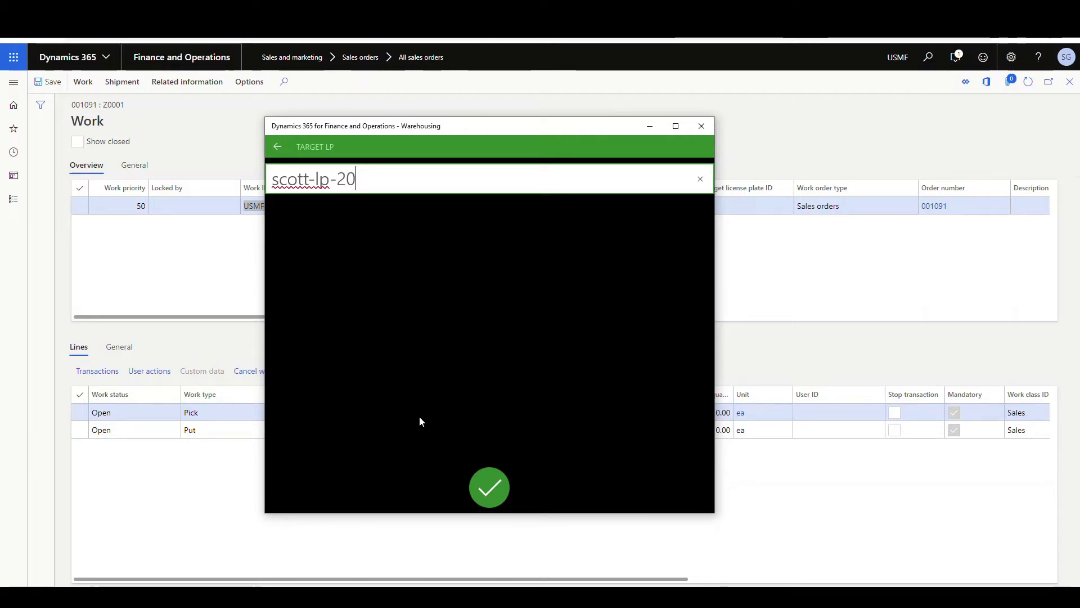
{"action": "left_click", "coordinate": [495, 488]}
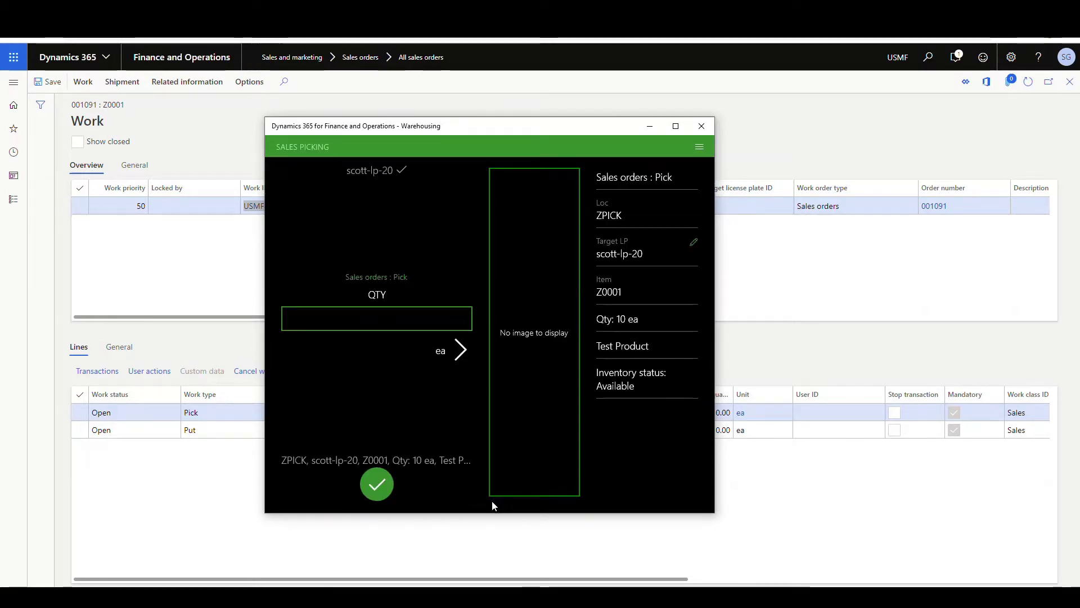
Pick a partial quantity of 5 ea from ZPICK and confirm the put at BAYDOOR.
{"action": "left_click", "coordinate": [700, 147]}
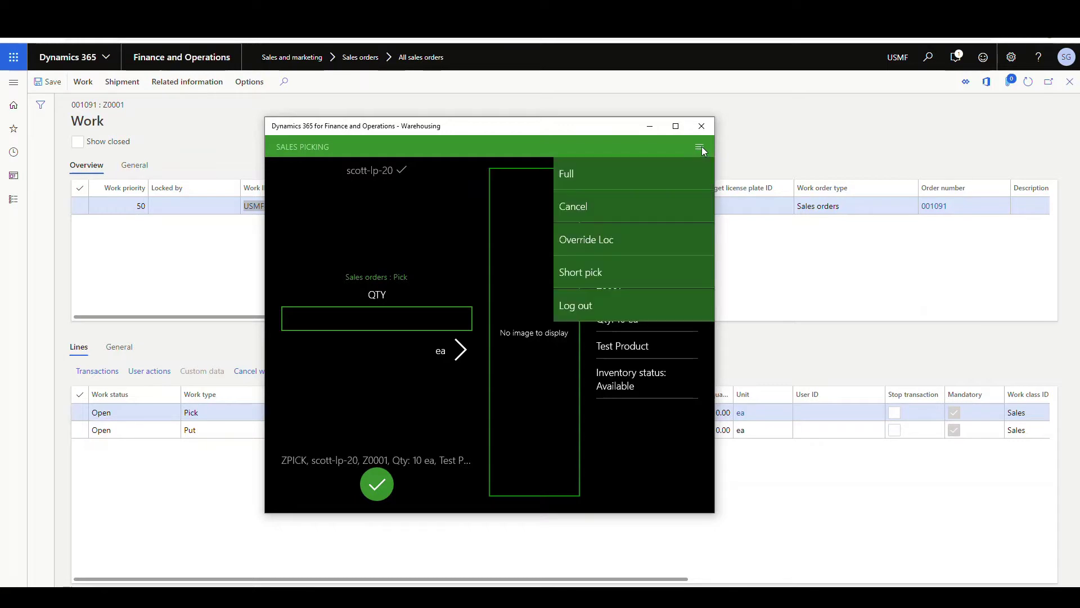
{"action": "left_click", "coordinate": [569, 171]}
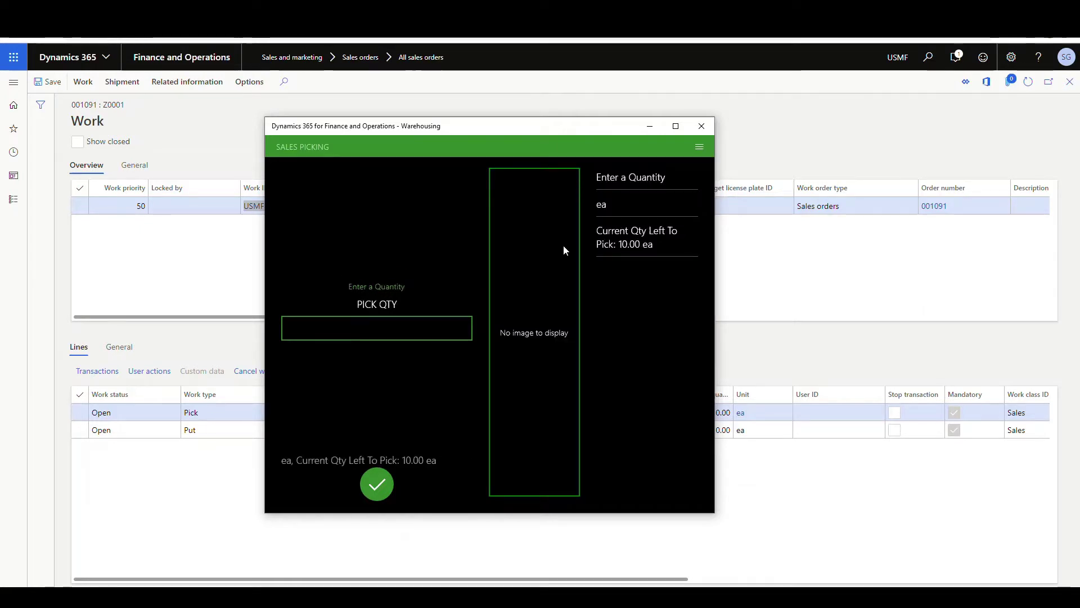
{"action": "left_click", "coordinate": [395, 331]}
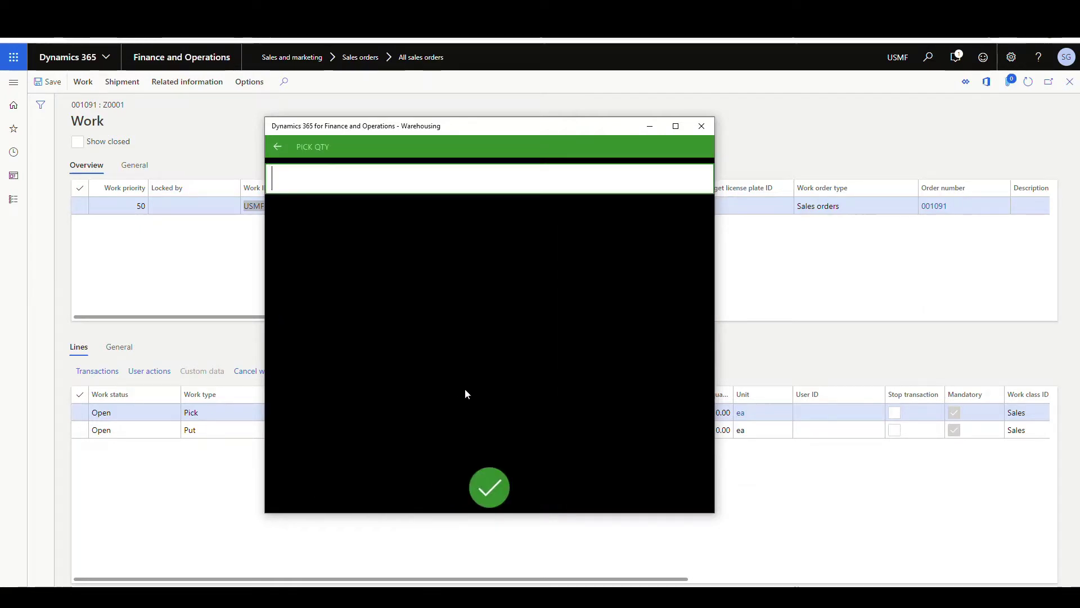
{"action": "left_click", "coordinate": [489, 490]}
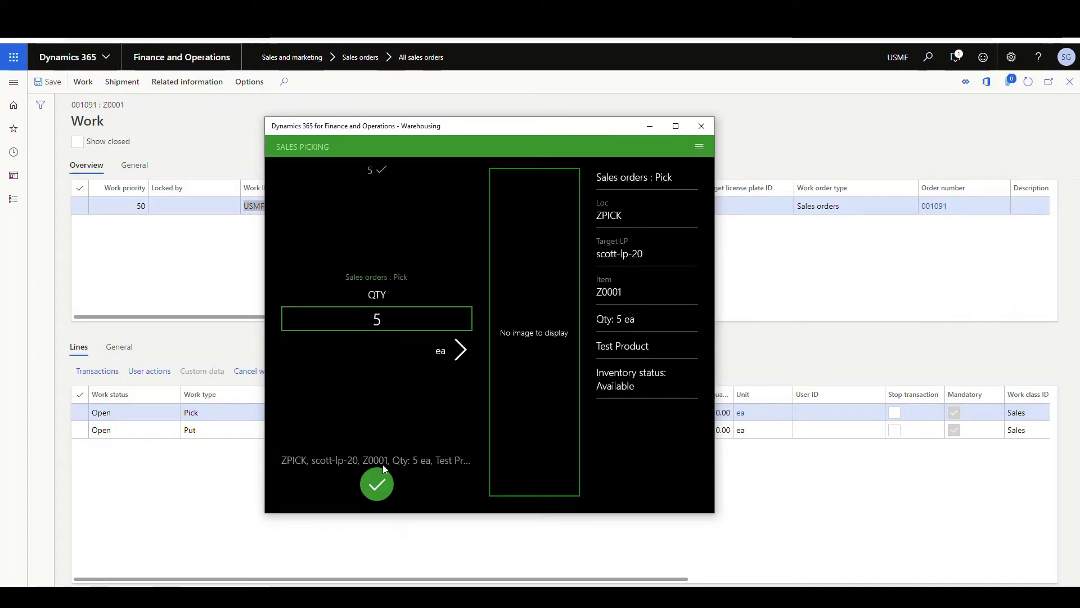
{"action": "left_click", "coordinate": [376, 490]}
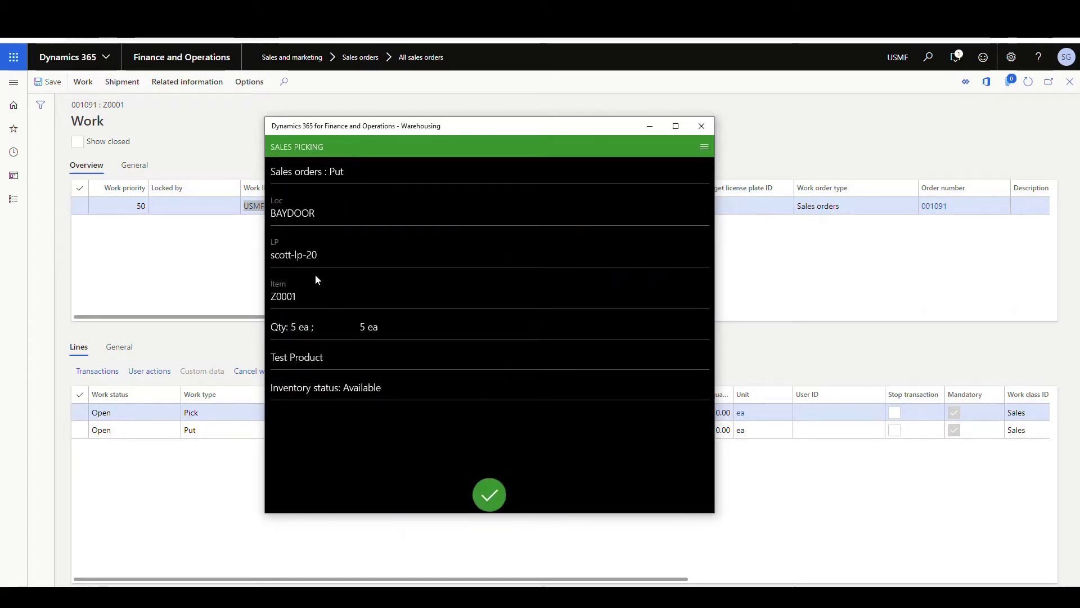
{"action": "left_click", "coordinate": [490, 501]}
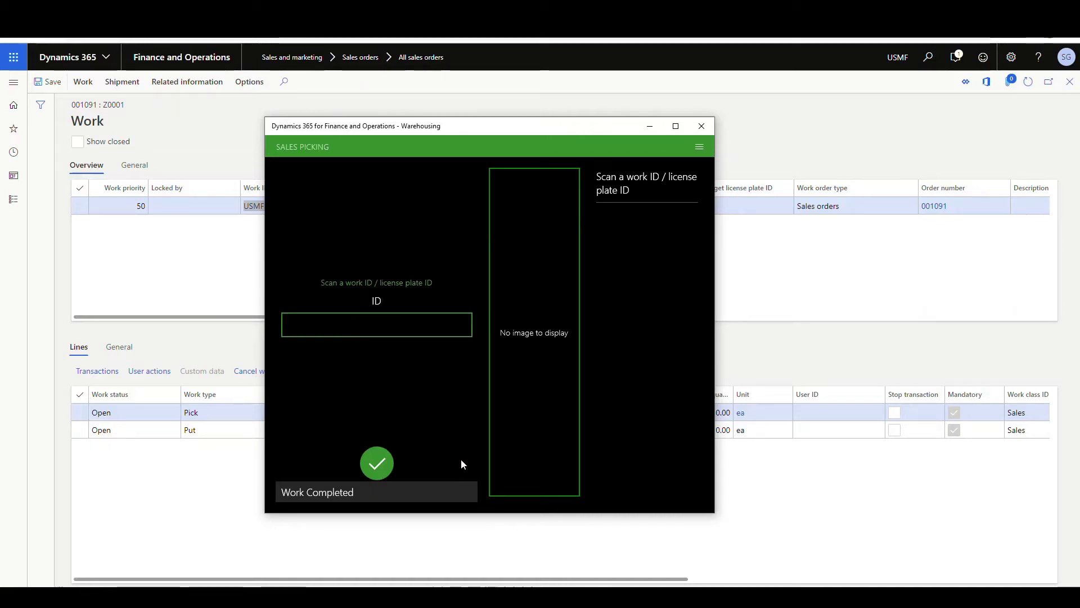
Refresh the Work list and compare the lines of open USMF-000228 and closed USMF-000229.
{"action": "left_click", "coordinate": [825, 124]}
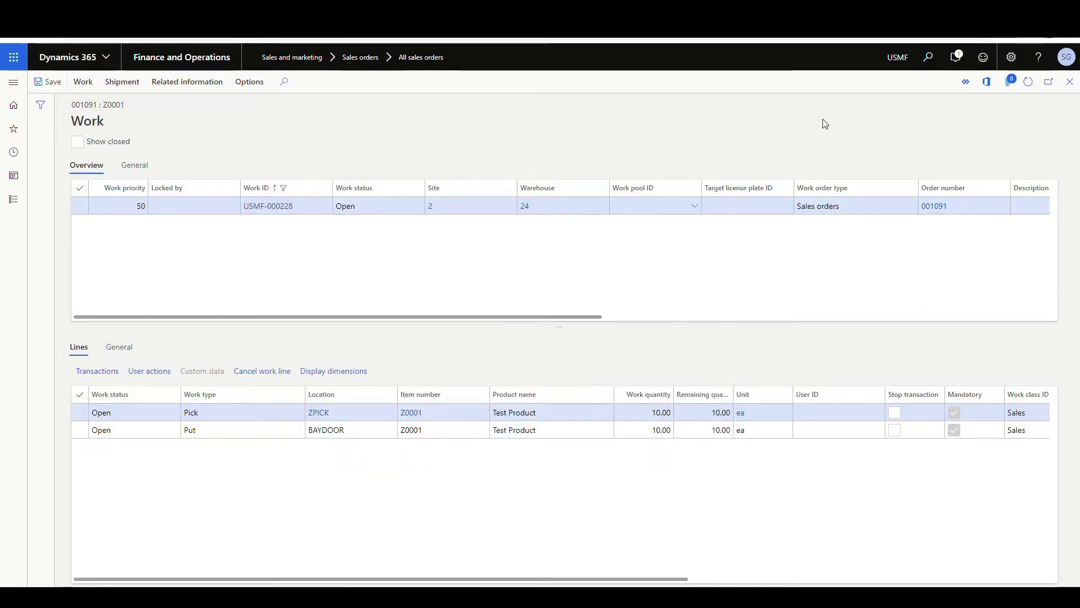
{"action": "left_click", "coordinate": [1030, 90]}
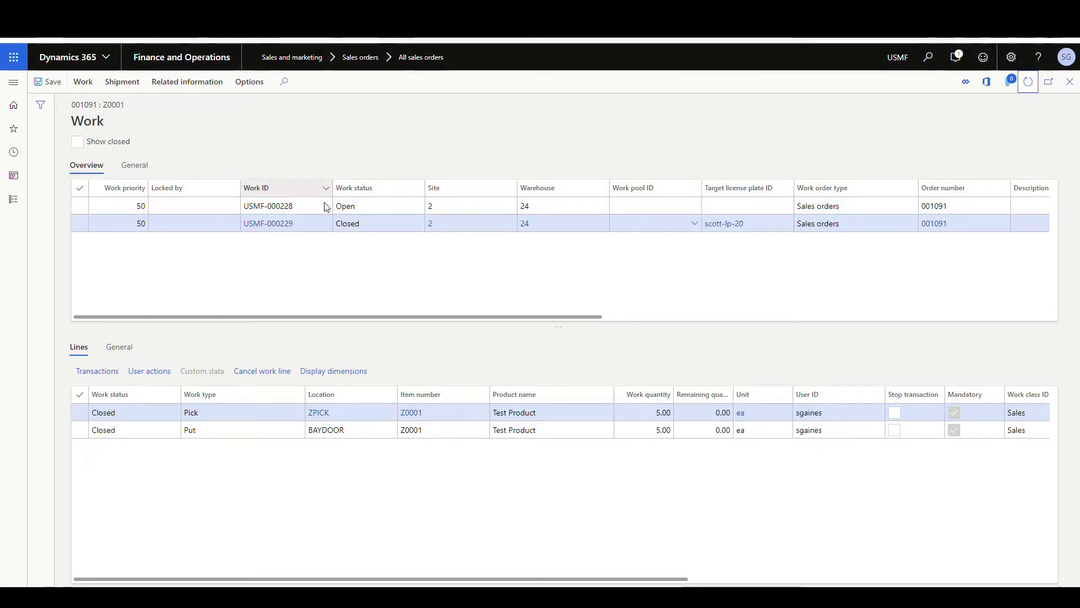
{"action": "left_click", "coordinate": [307, 206]}
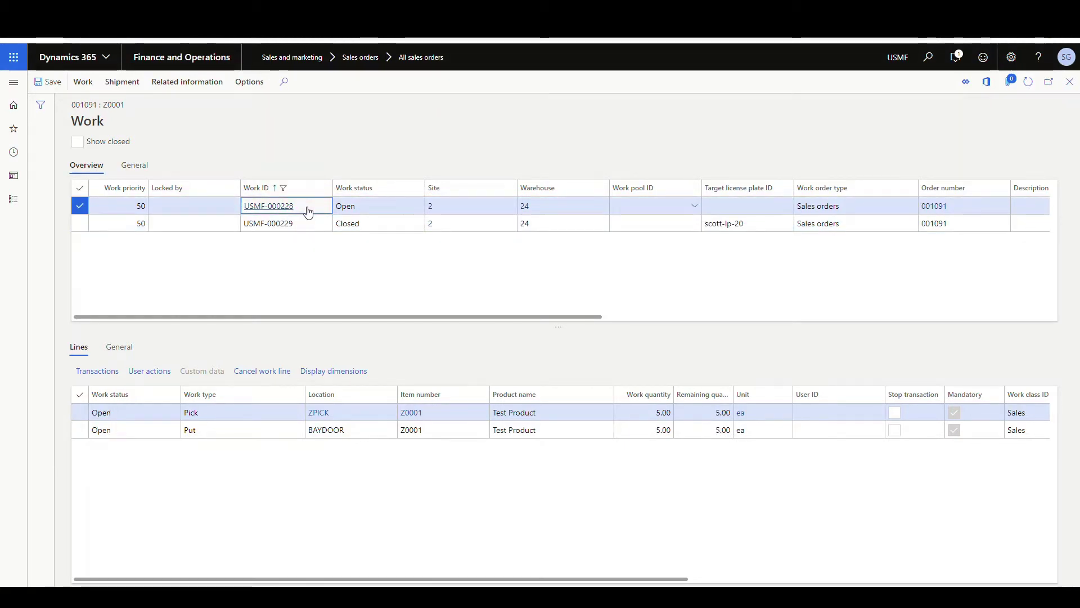
{"action": "left_click", "coordinate": [310, 223]}
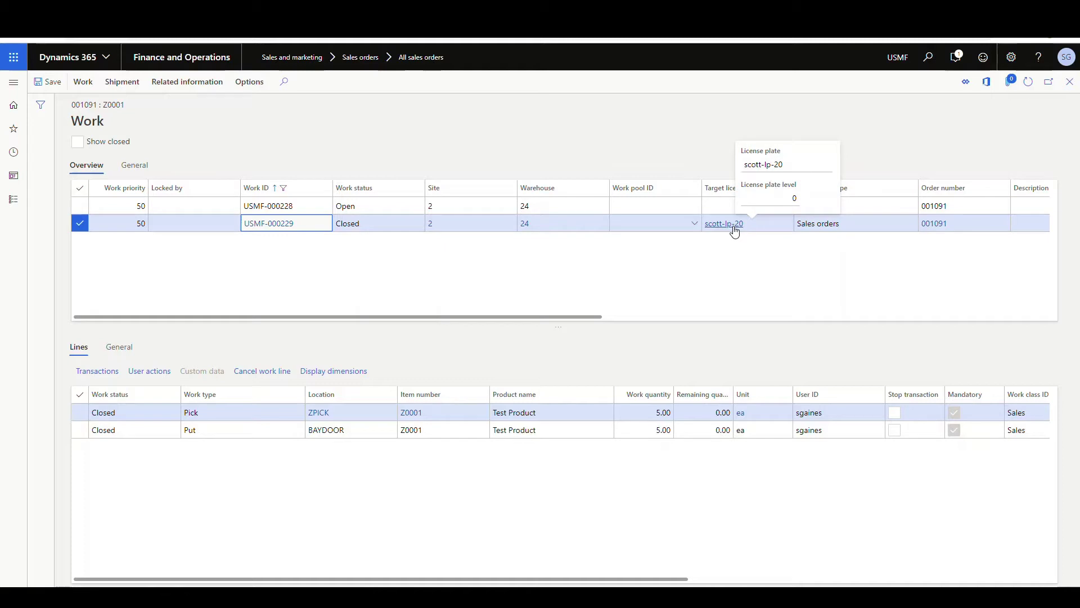
{"action": "left_click", "coordinate": [295, 205]}
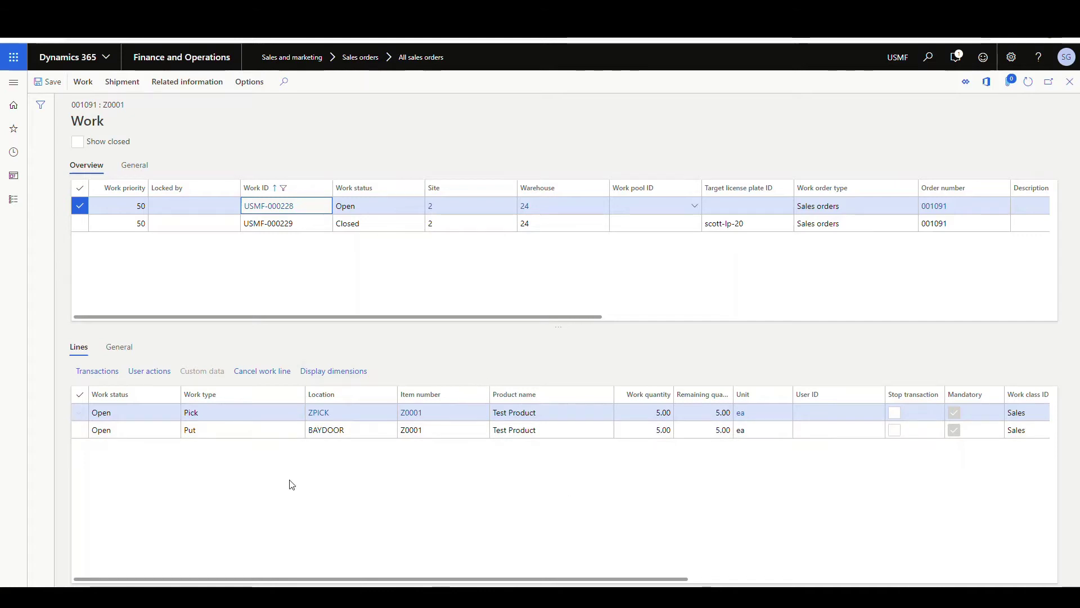
{"action": "key", "text": "alt+Tab"}
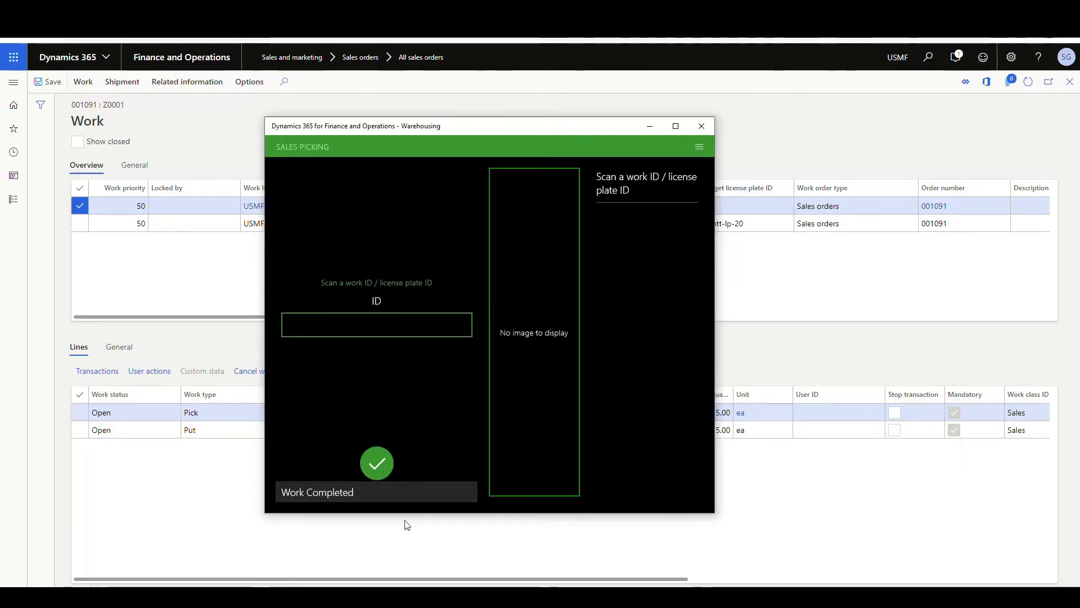
Start picking work USMF-000228 onto a second target license plate, scott-lp-21.
{"action": "left_click", "coordinate": [392, 328]}
{"action": "type", "text": "USMF-000228"}
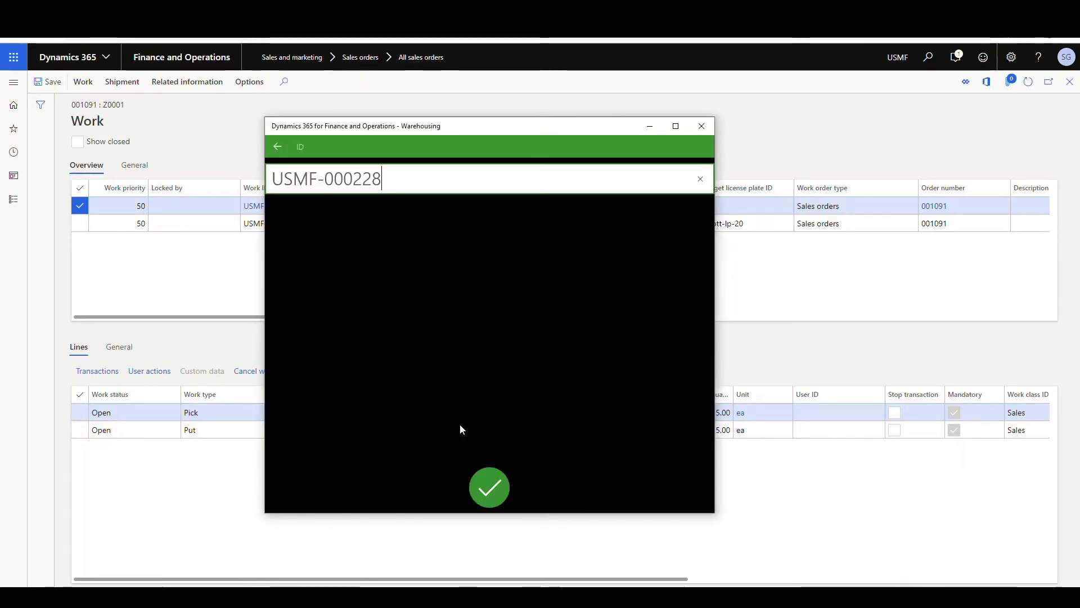
{"action": "left_click", "coordinate": [491, 487]}
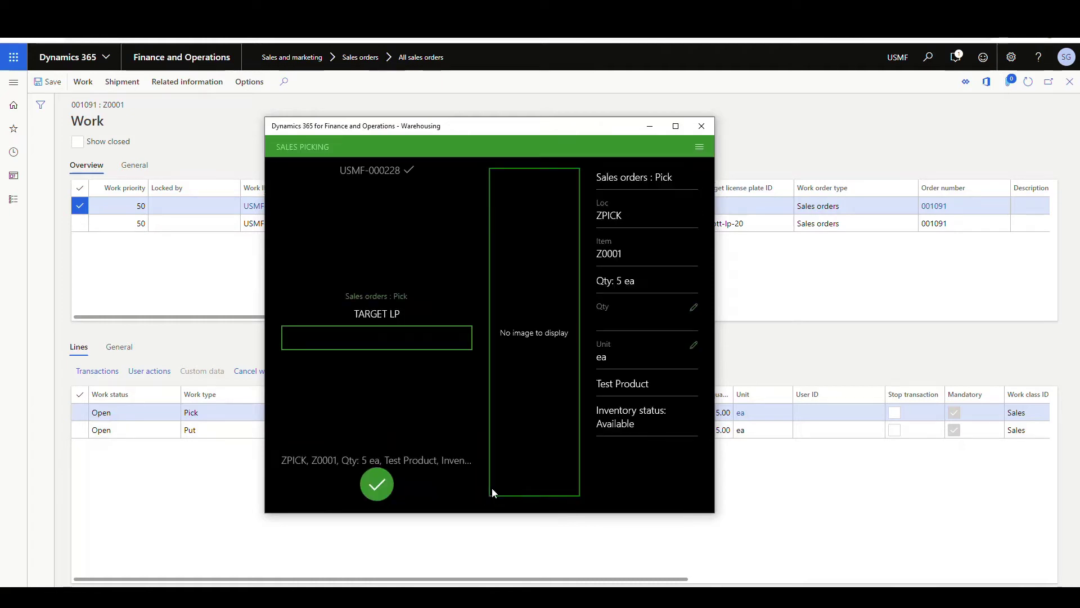
{"action": "left_click", "coordinate": [350, 344]}
{"action": "type", "text": "scott-lp-21"}
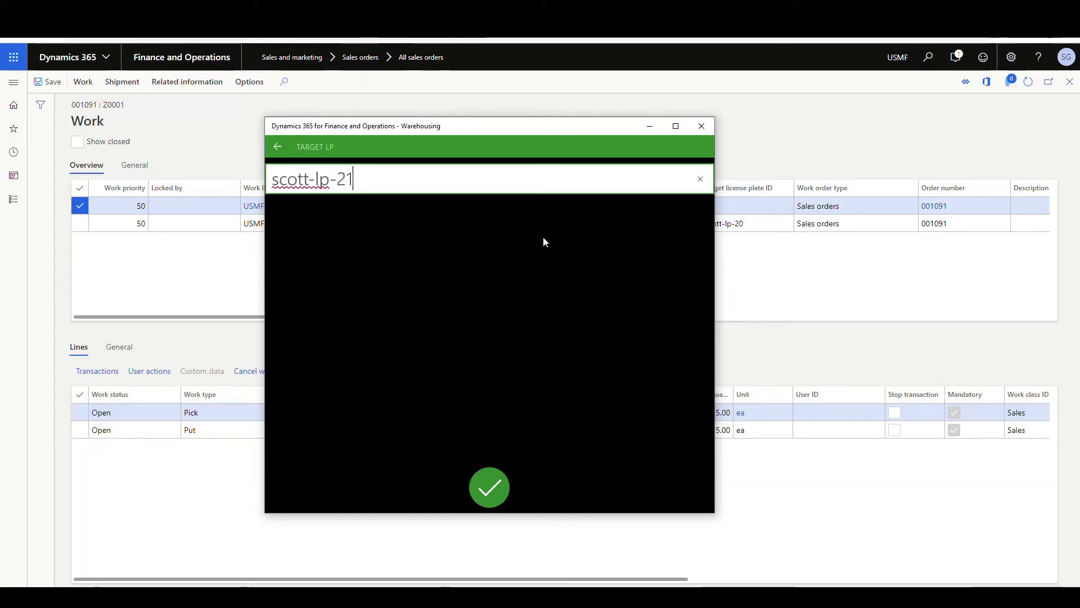
{"action": "left_click", "coordinate": [489, 503]}
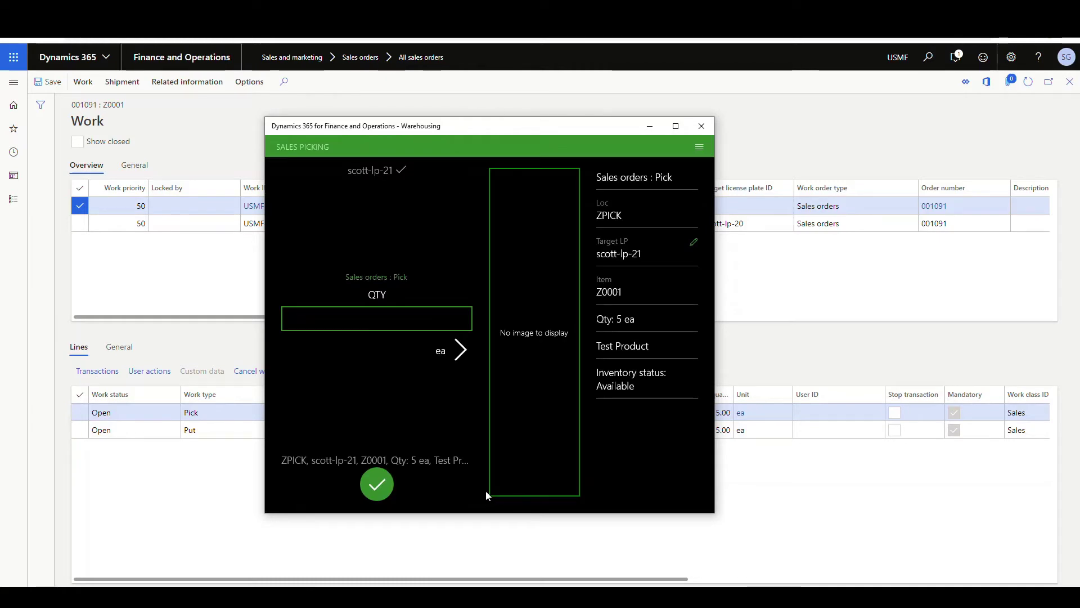
Pick the remaining 5 ea, put them at BAYDOOR, and refresh the Work list showing both closed.
{"action": "left_click", "coordinate": [369, 318]}
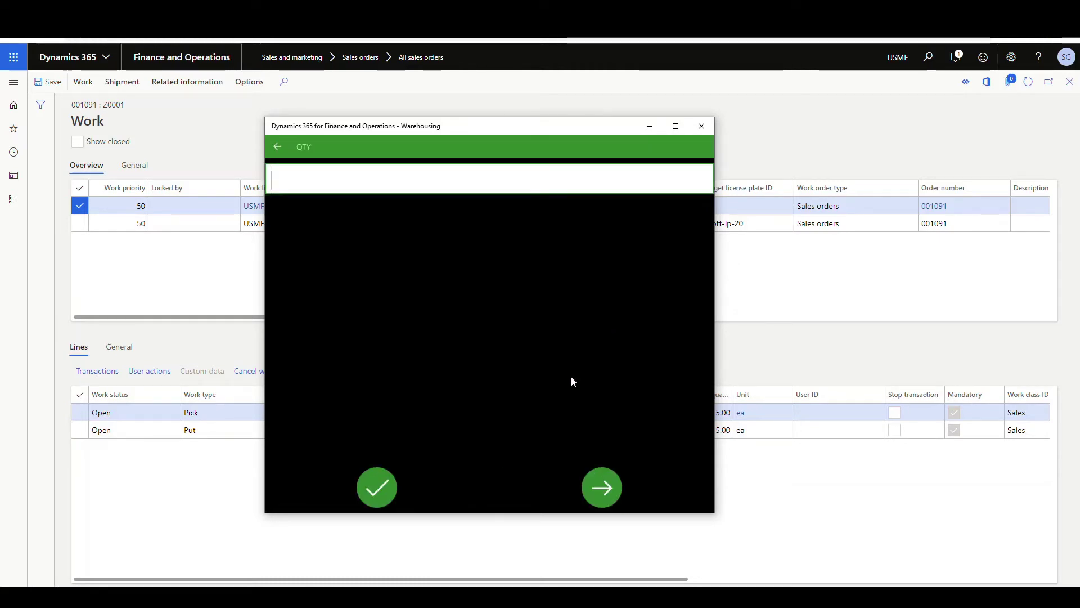
{"action": "type", "text": "5"}
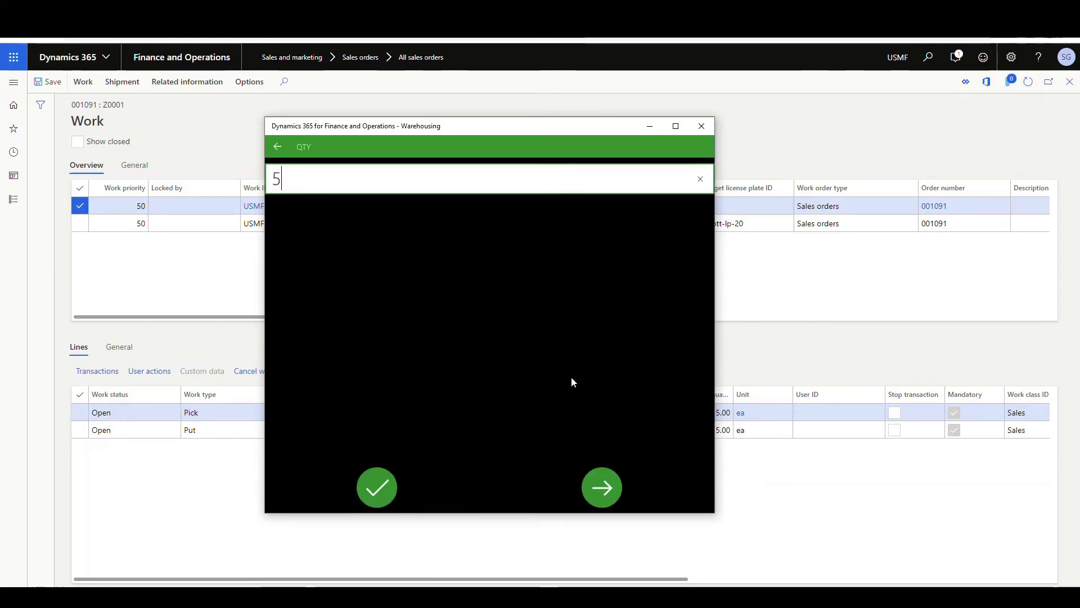
{"action": "left_click", "coordinate": [372, 498]}
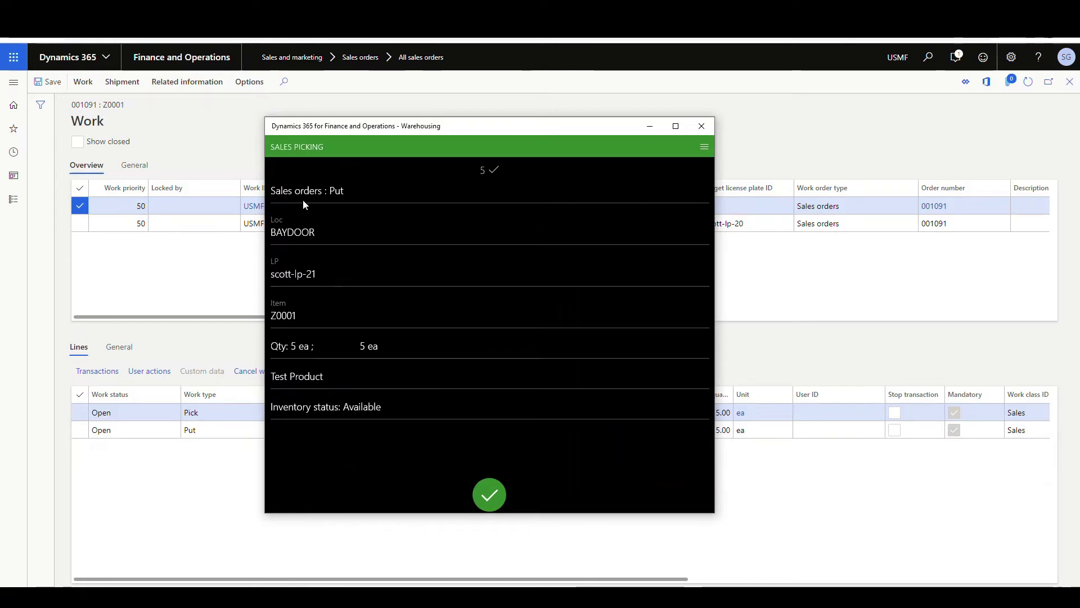
{"action": "left_click", "coordinate": [497, 491]}
{"action": "left_click", "coordinate": [479, 557]}
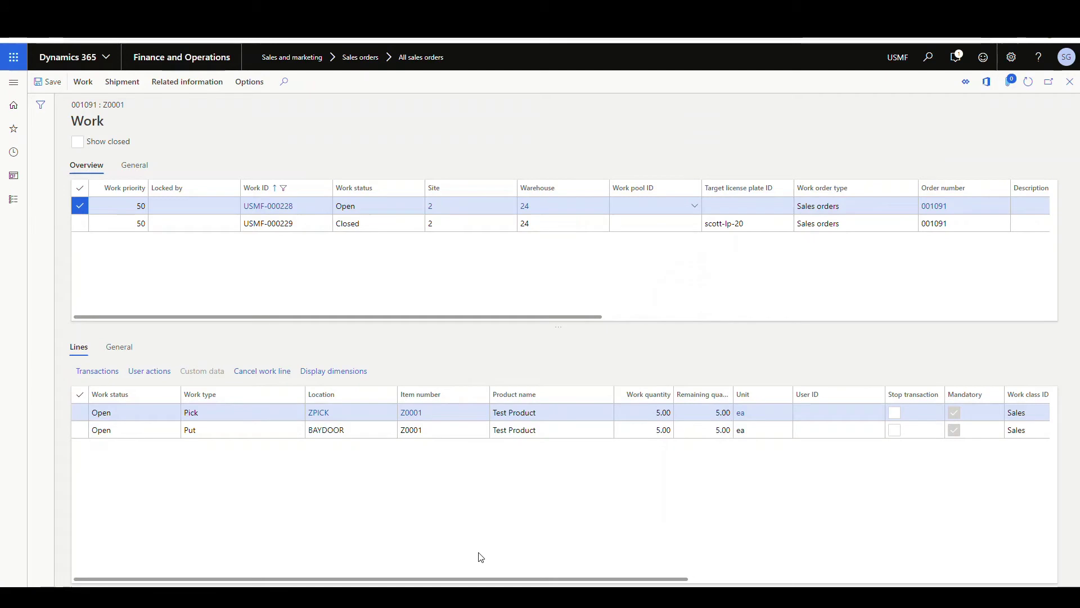
{"action": "left_click", "coordinate": [1028, 83]}
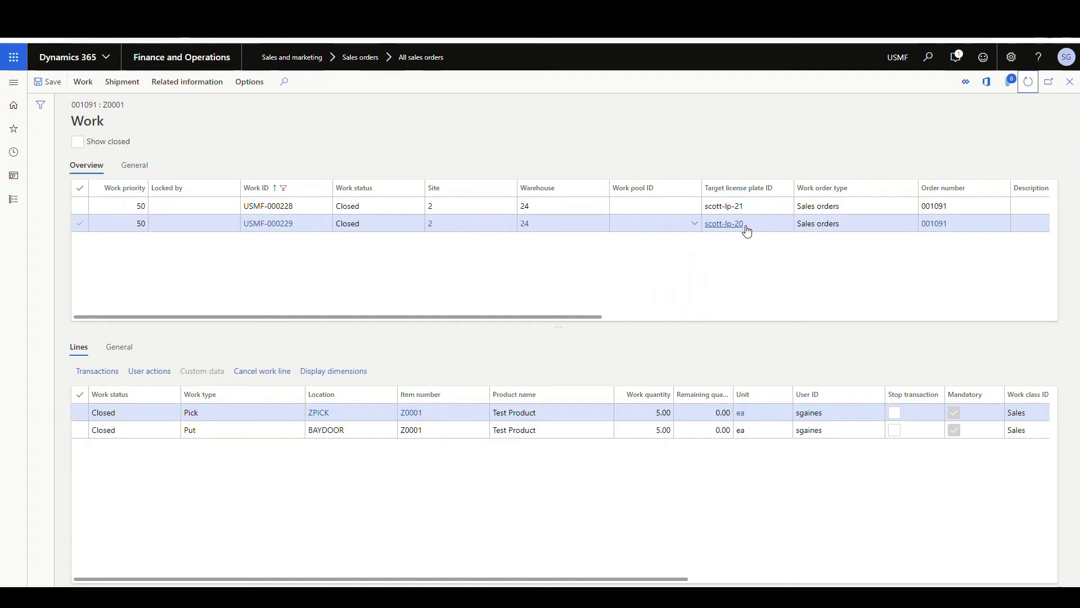
{"action": "mouse_move", "coordinate": [747, 231]}
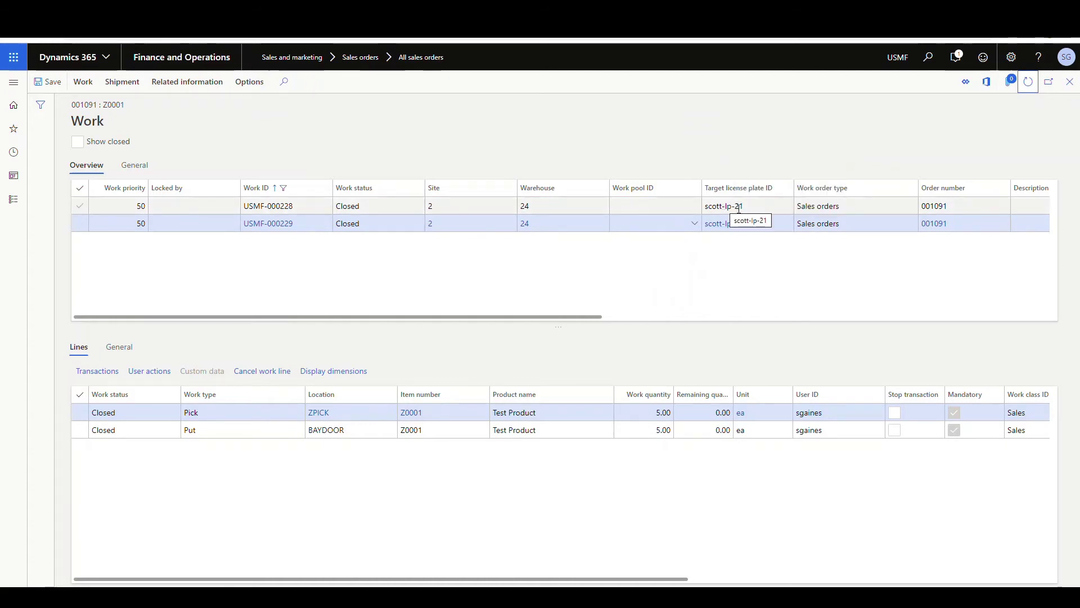